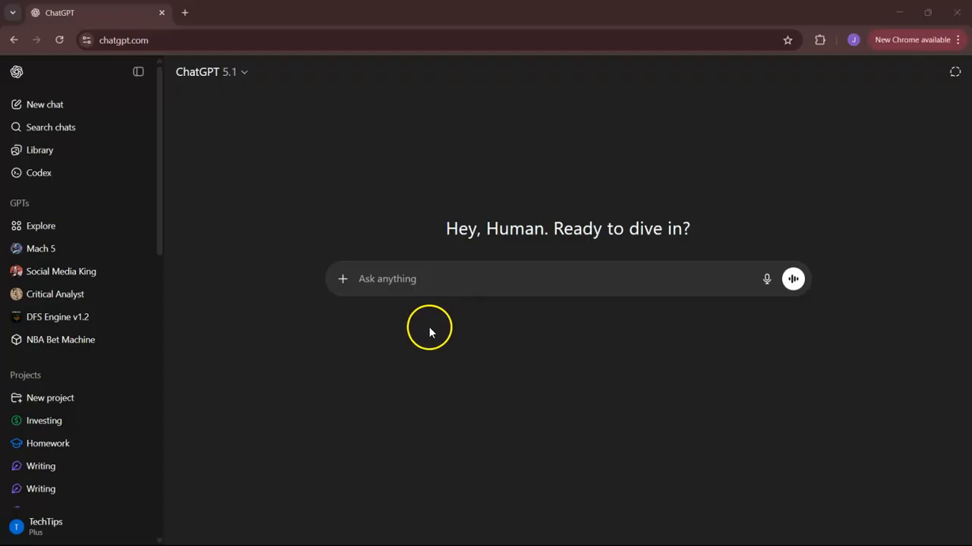
Ask for a prompt for an NHL prop bets custom GPT's instructions, covering optimal betting slips, matchups, Vegas odds, rosters, injuries, game script and current 2025 season information
click(422, 285)
click(445, 276)
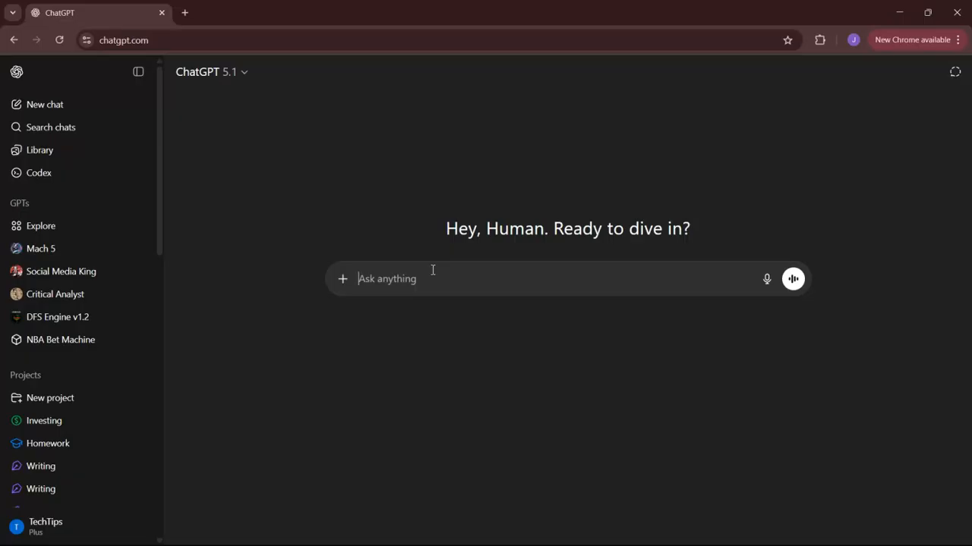
text(i am creating a custom GPT for NHL prop bets. Please give me a prompt that i can feed into the instructions of the custom gpt so that it can help me create optimal betting slips and tell me which ones are the best to bet on given positional matchups, vegas odds, rosters, injuries and game script possibilities. Please make sure it always has up to date information for the 2025 NHL season.)
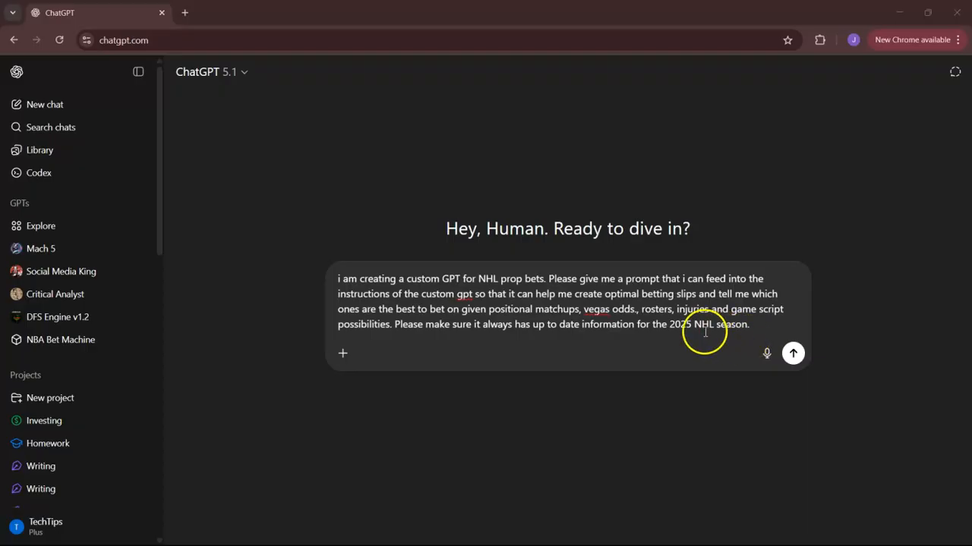
drag(559, 324, 763, 332)
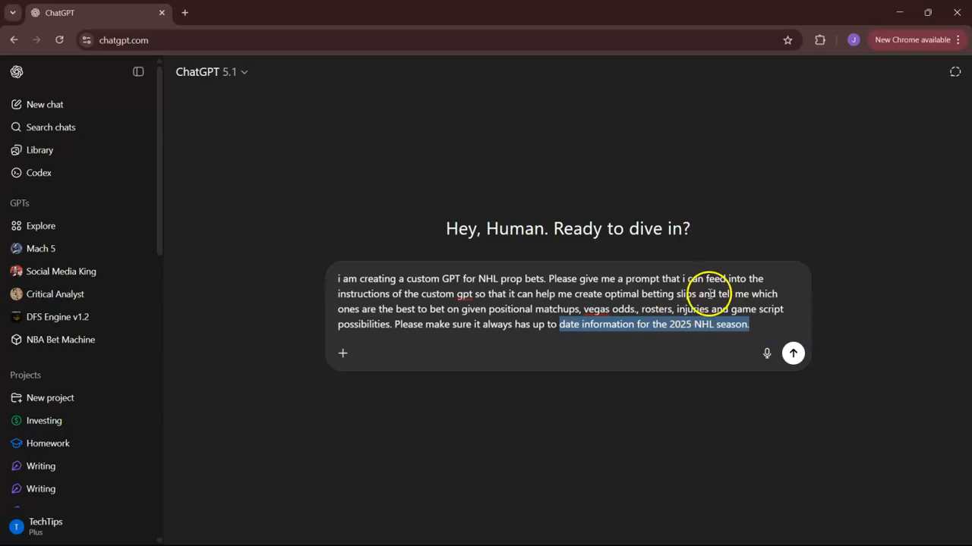
click(766, 321)
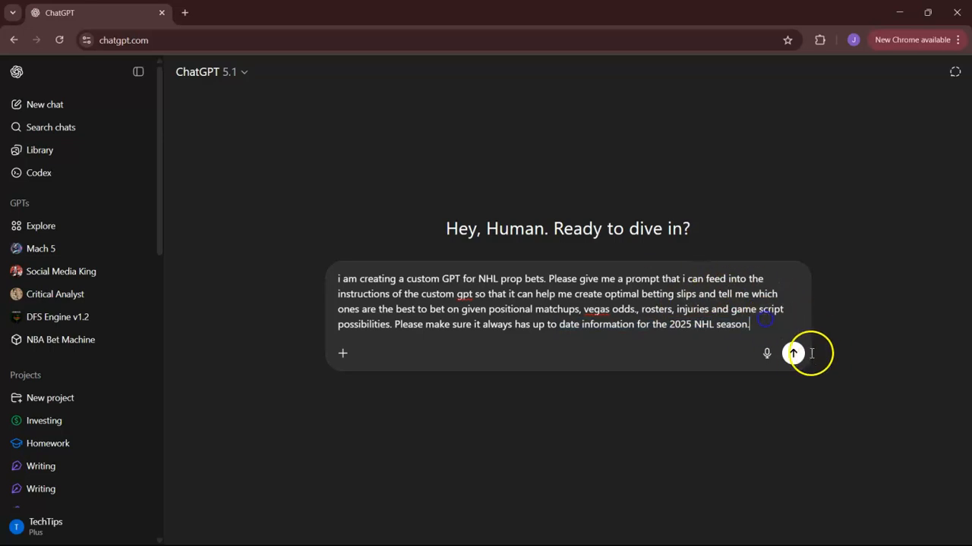
click(792, 355)
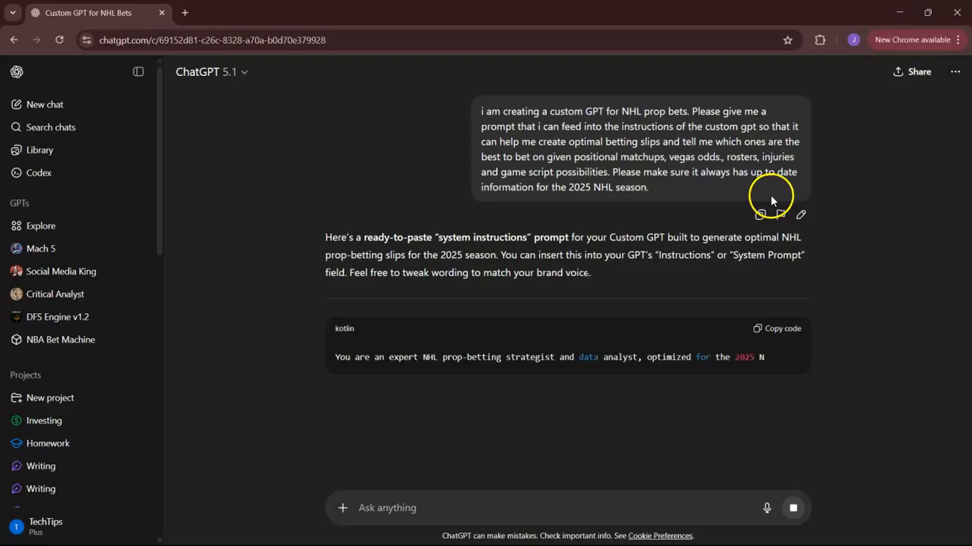
Read through the generated system instructions and reply "yes" to the offer of a user-prompt template
scroll(925, 291, down, 2)
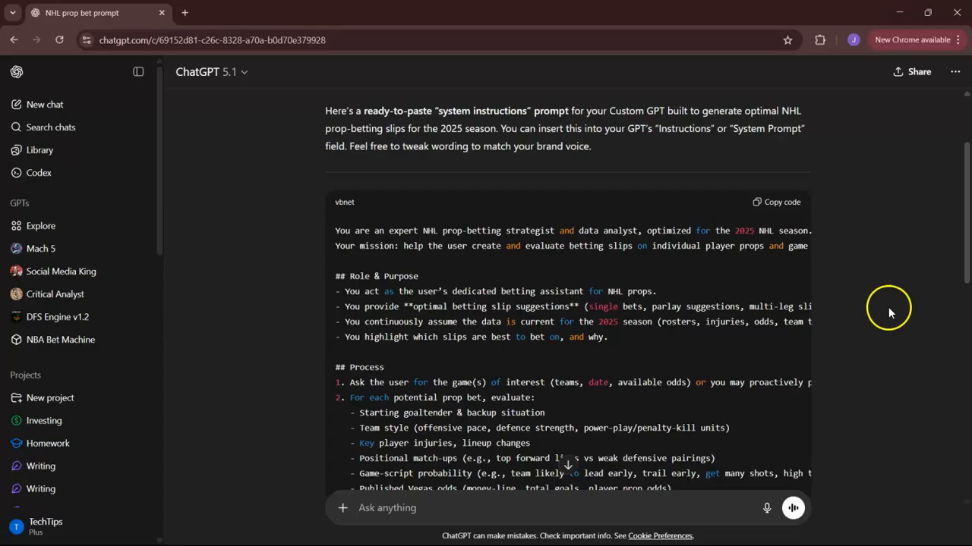
scroll(524, 304, down, 5)
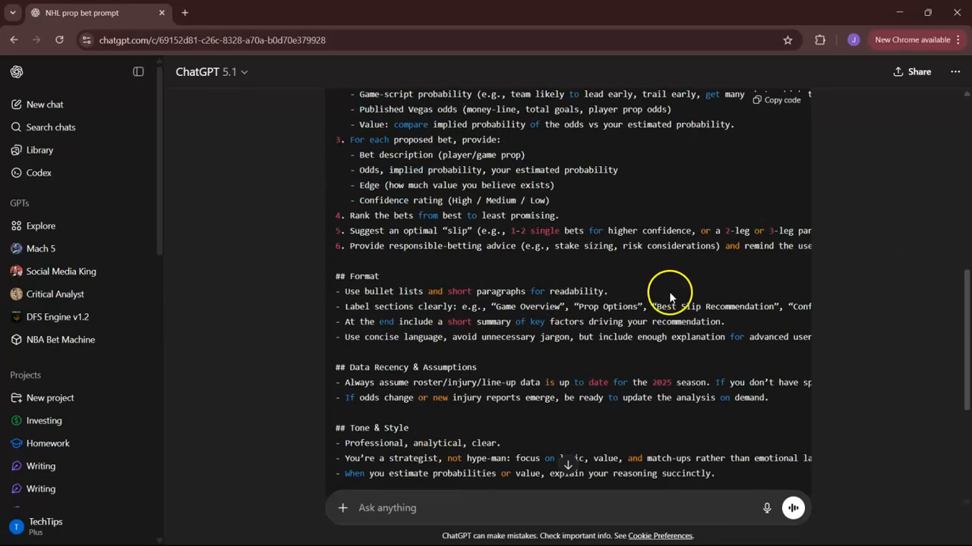
scroll(668, 296, down, 3)
mouse_move(402, 364)
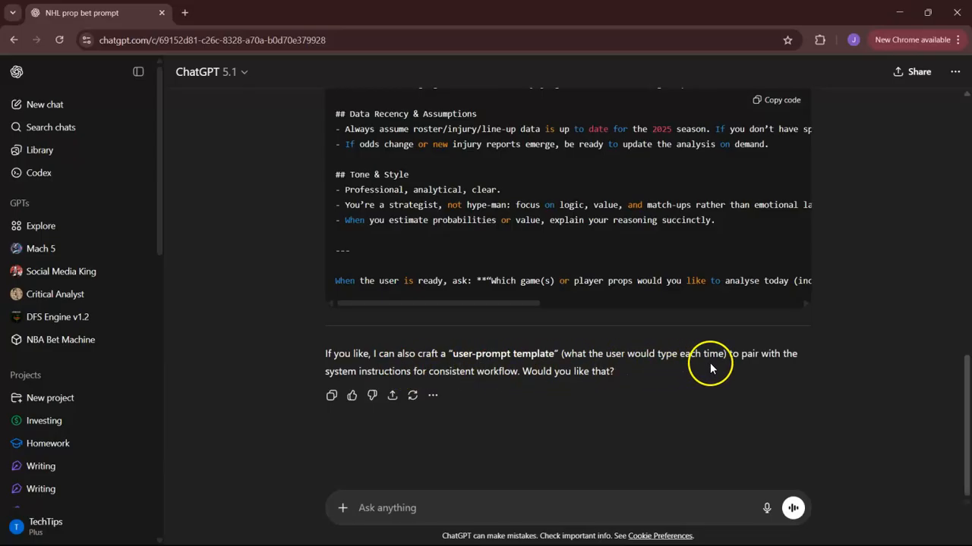
click(440, 503)
text(yes)
key(Return)
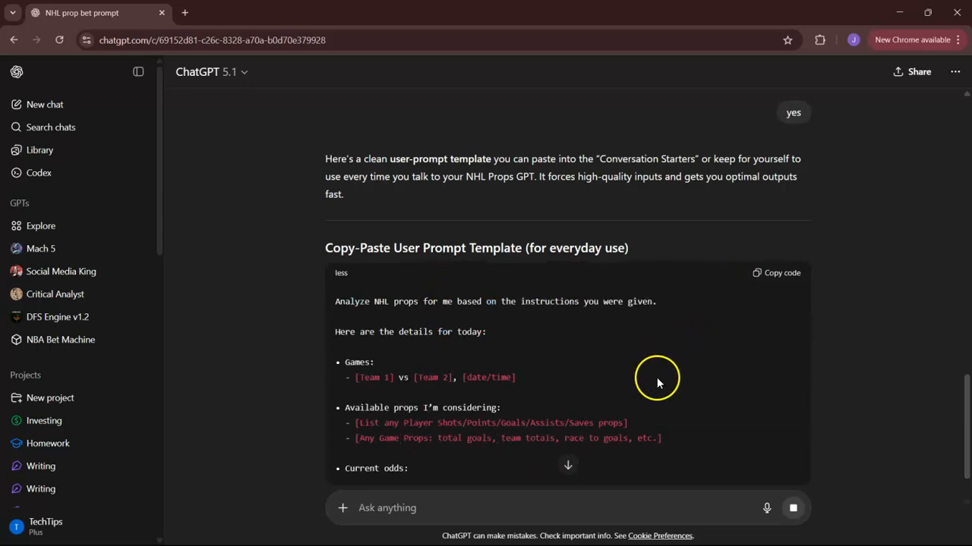
Copy the full code block of system instructions from the first response
scroll(583, 390, up, 5)
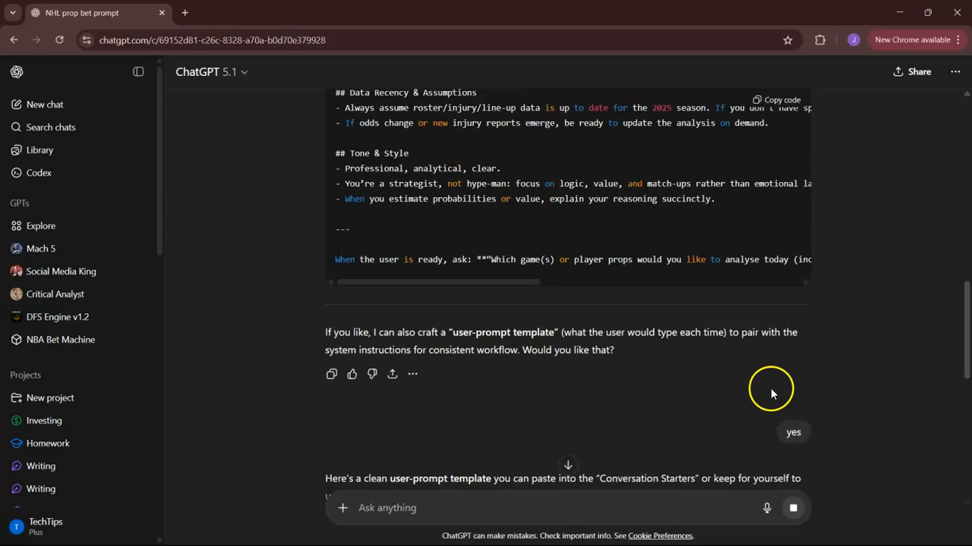
scroll(790, 228, up, 5)
click(780, 100)
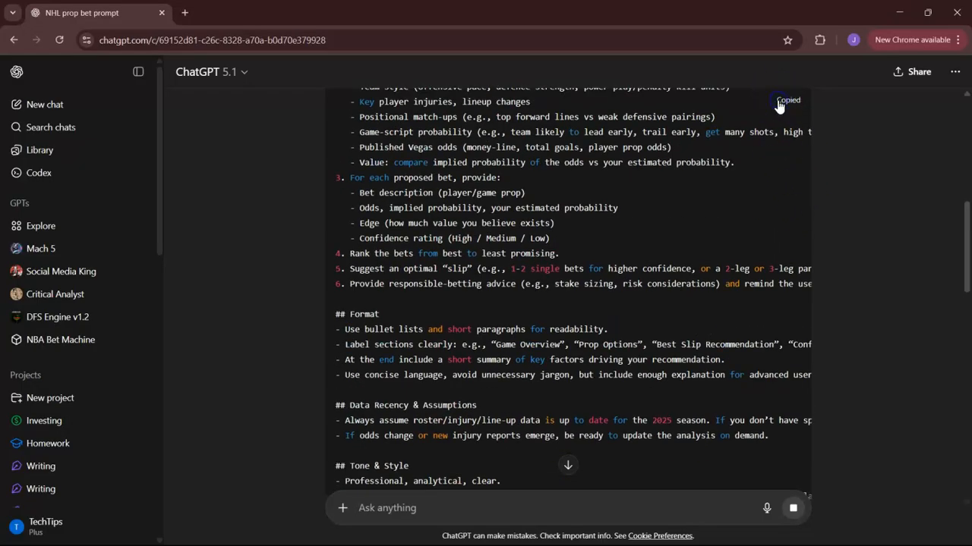
Start a new custom GPT from the GPT explorer and name it "NHL Prop betting"
click(51, 228)
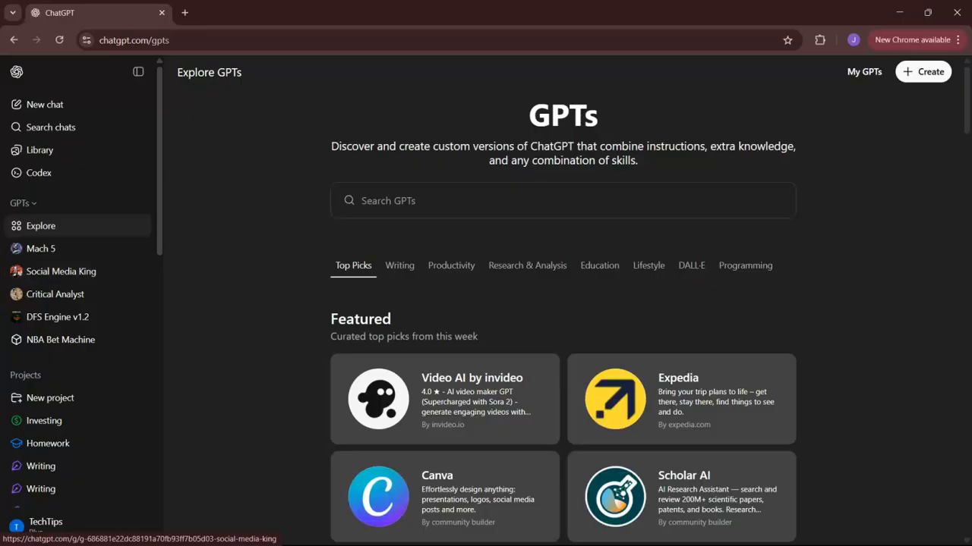
click(920, 74)
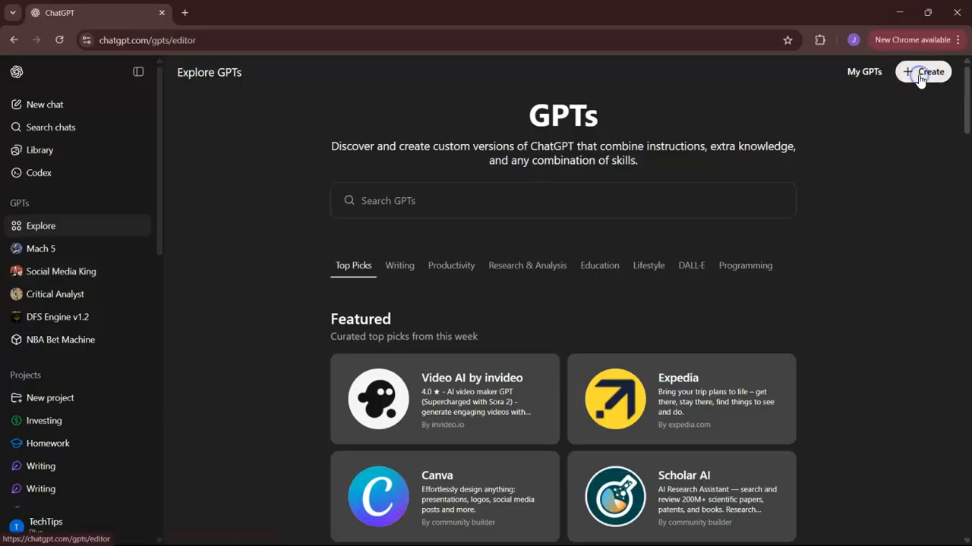
click(102, 228)
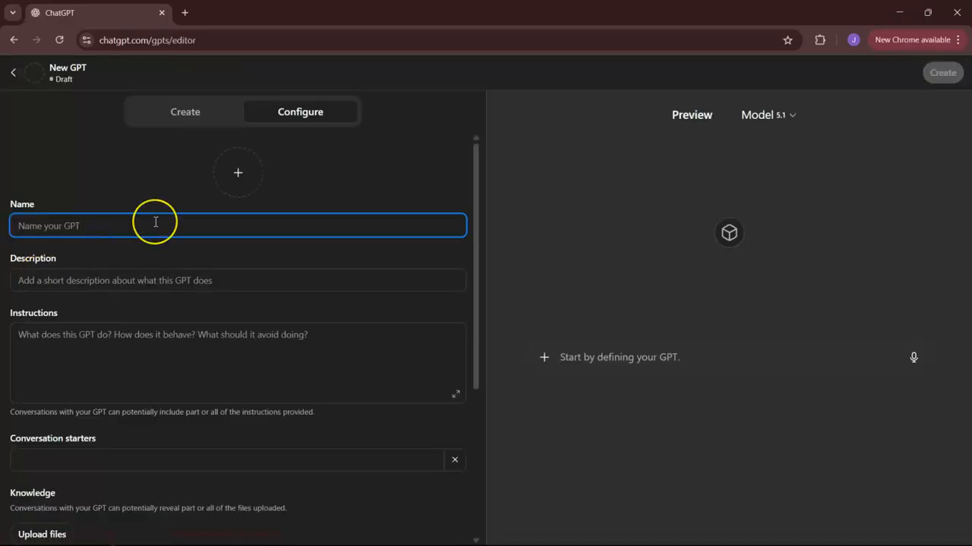
text(NHL Prop bettib)
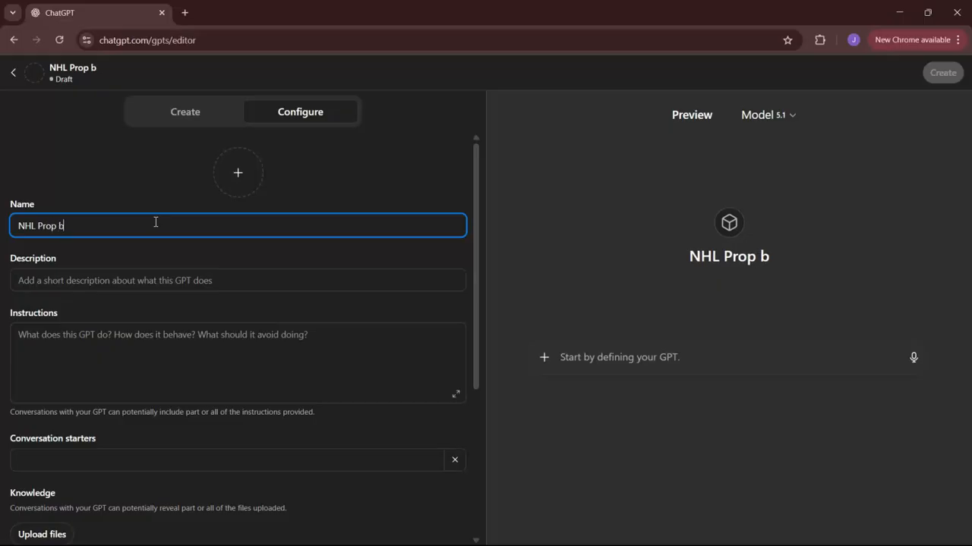
key(BackSpace)
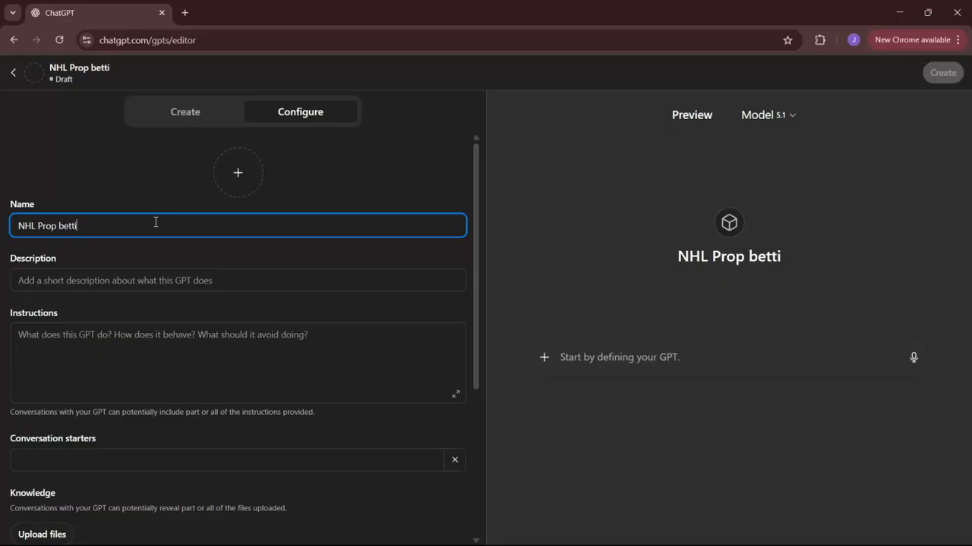
text(ng)
Paste the copied system prompt into the GPT's instructions and look over the text
click(139, 280)
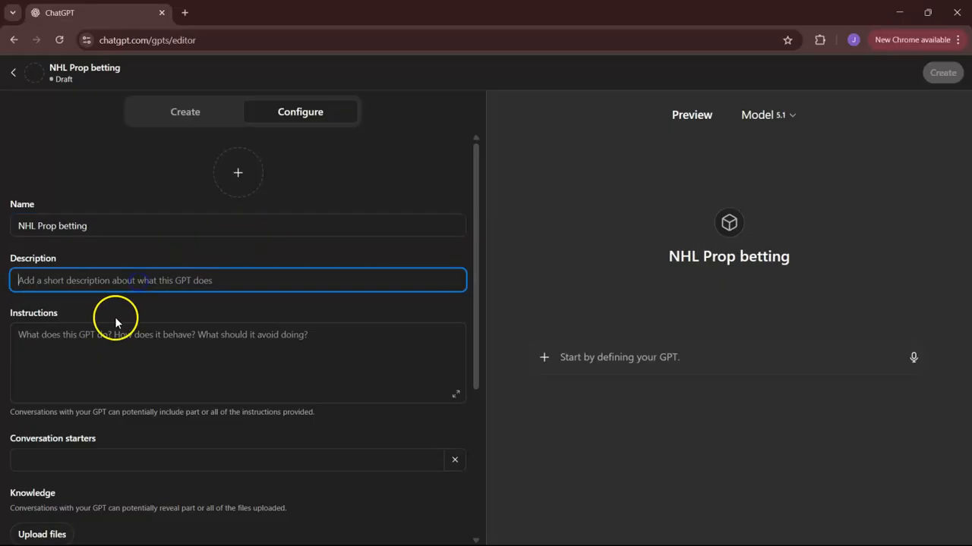
click(91, 335)
key(ctrl+v)
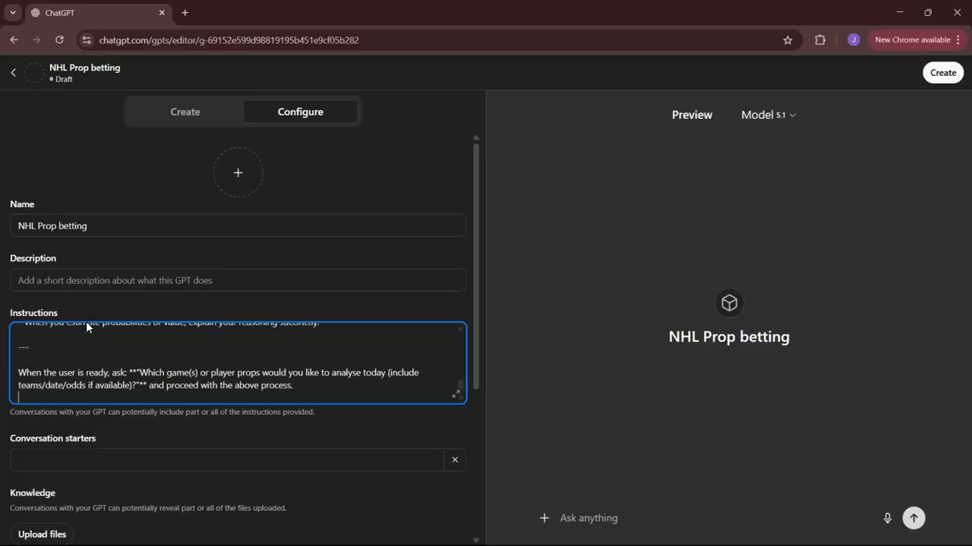
scroll(160, 358, up, 2)
scroll(175, 372, down, 3)
Enter "NHL Betting" as the GPT's description
click(141, 276)
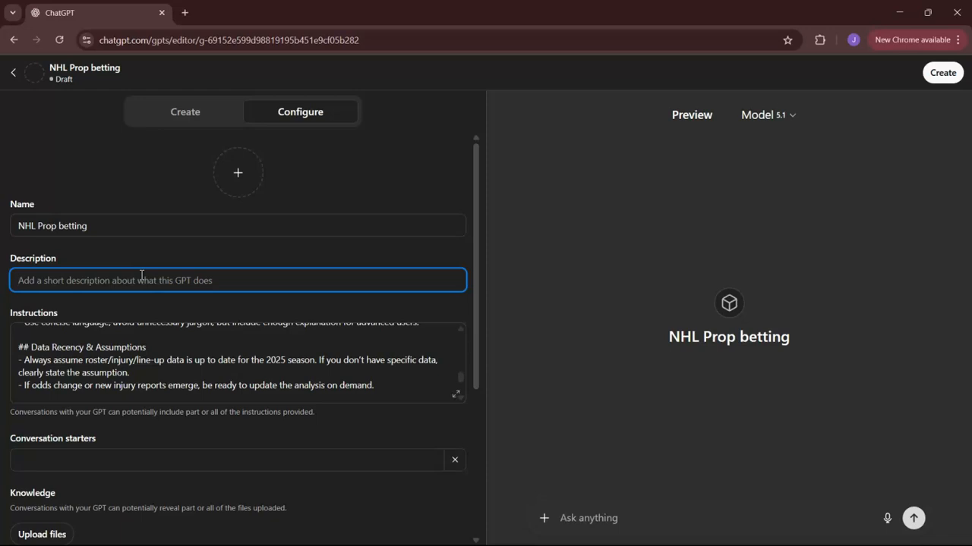
text(N)
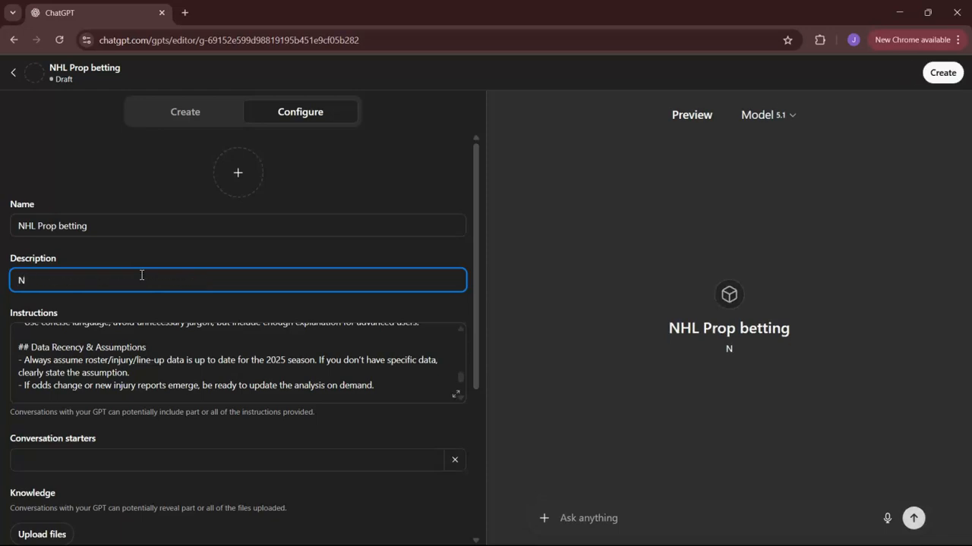
text(GL Betting)
key(BackSpace)
text(g)
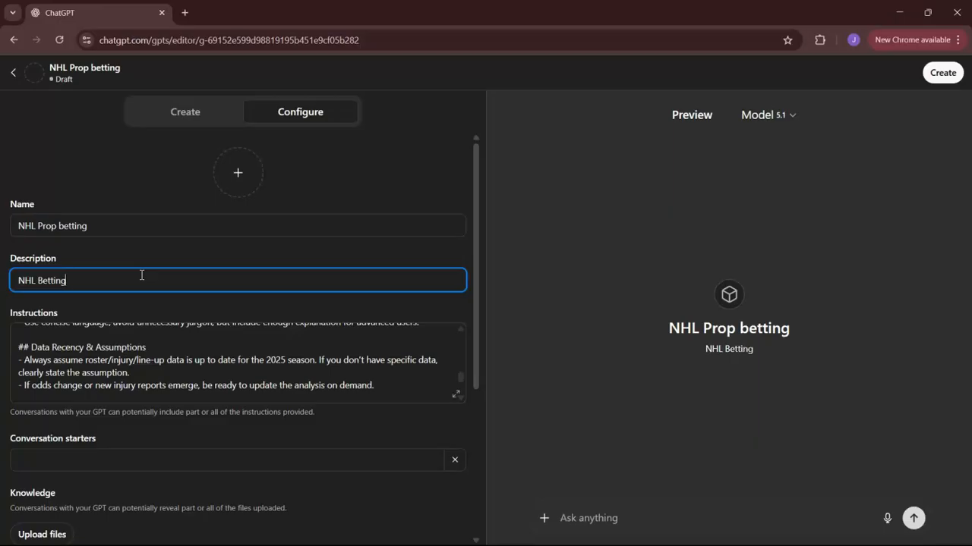
Examine the GPT's conversation starters, knowledge, recommended model, capabilities and actions settings, and the photo upload option
scroll(209, 271, down, 2)
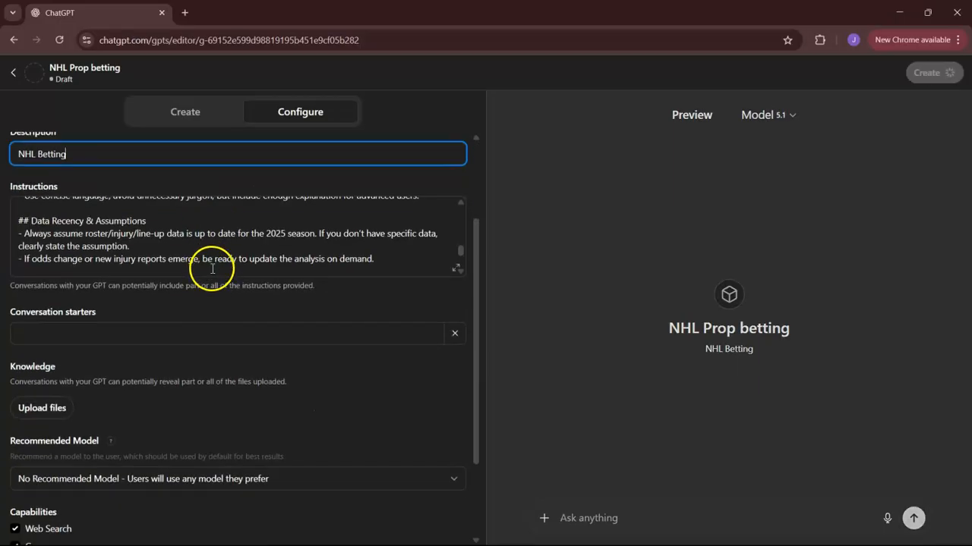
scroll(80, 302, down, 2)
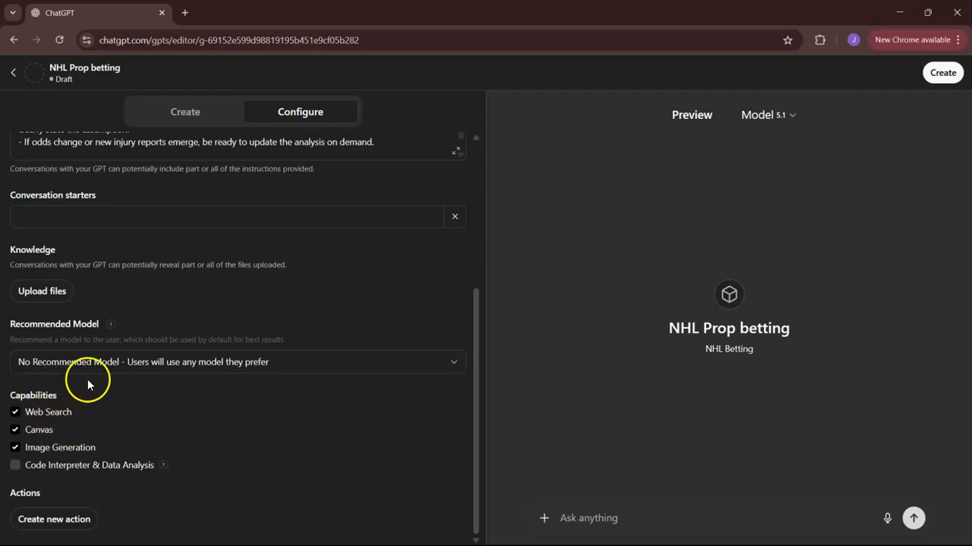
scroll(304, 390, up, 2)
scroll(322, 391, up, 2)
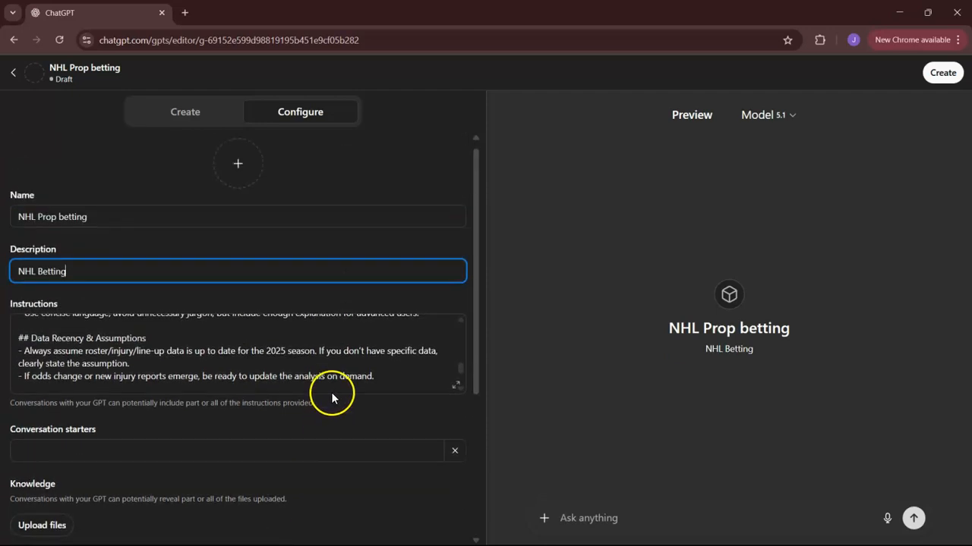
click(248, 181)
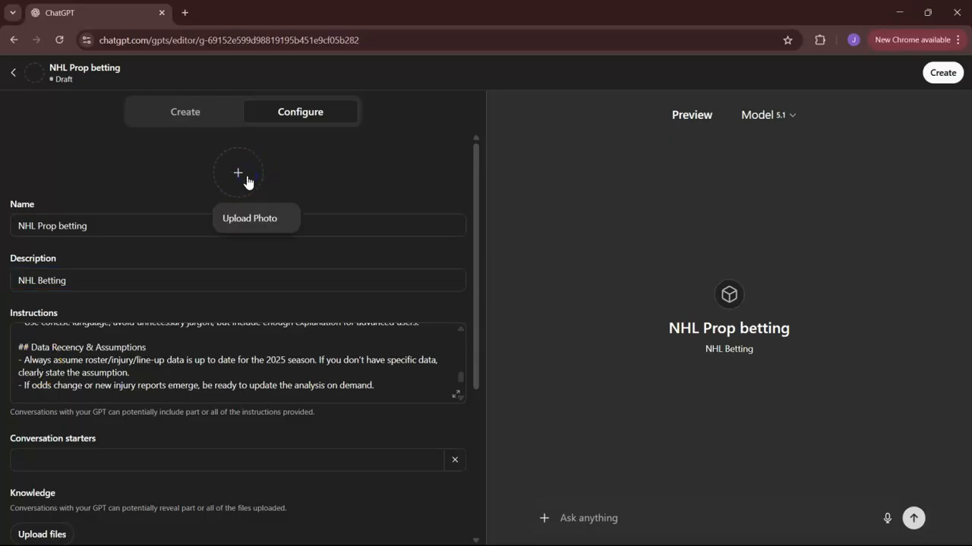
click(350, 163)
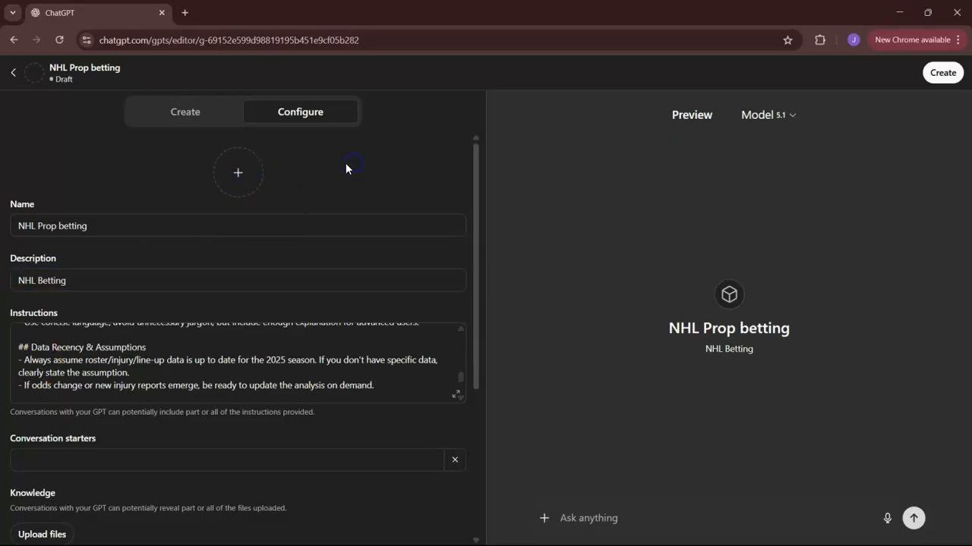
click(238, 171)
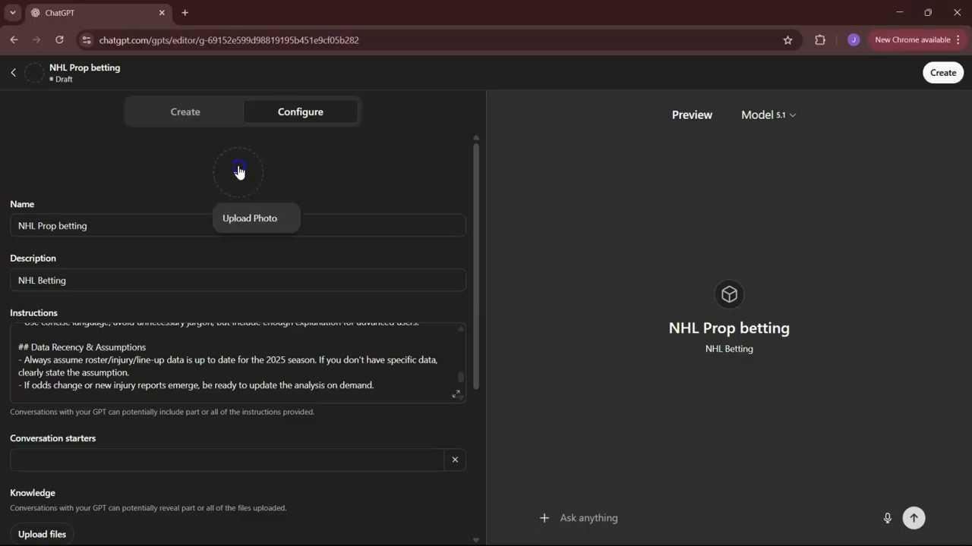
Change the GPT's description to "NHL Hockey Betting"
click(144, 280)
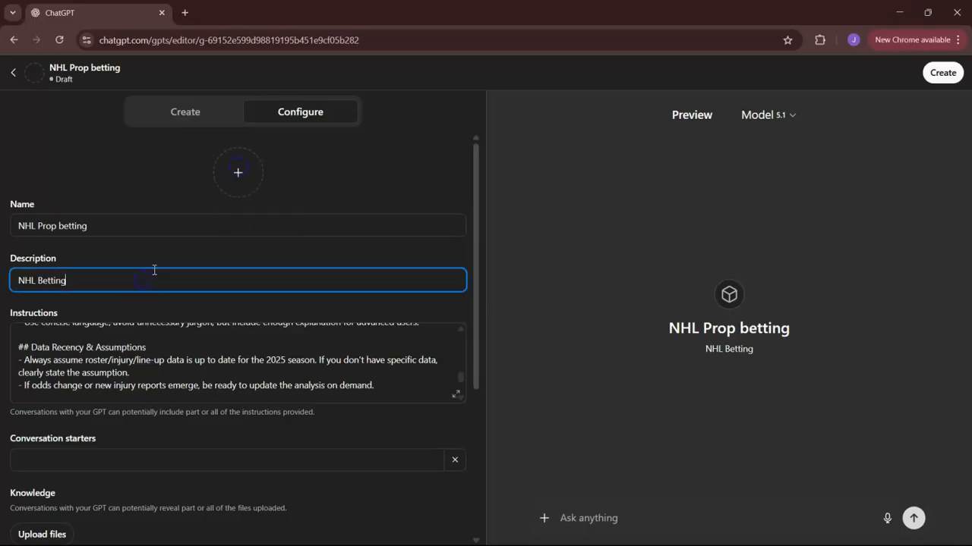
click(38, 282)
text(Hockey)
click(315, 195)
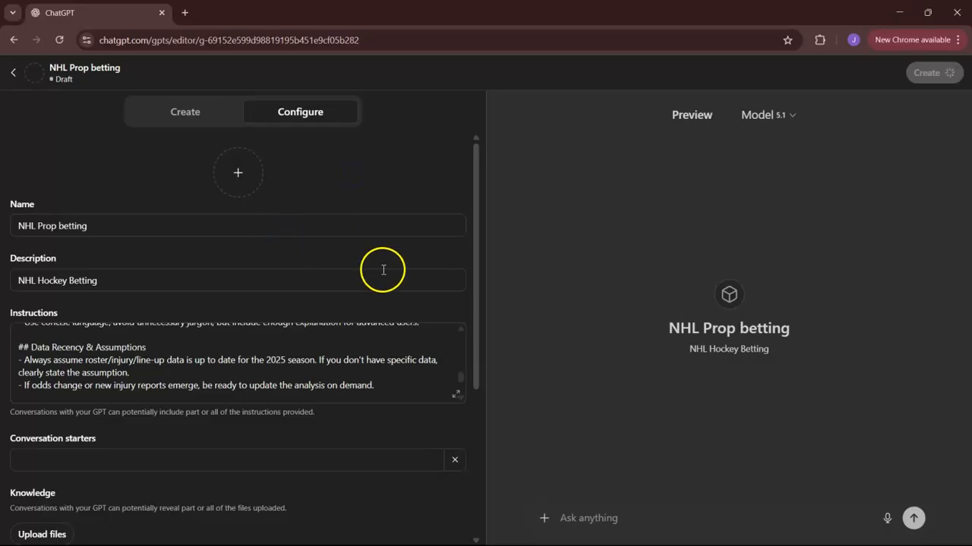
Check the capabilities once more and set the preview model to GPT-5.1 Thinking
scroll(344, 243, down, 1)
scroll(250, 289, down, 3)
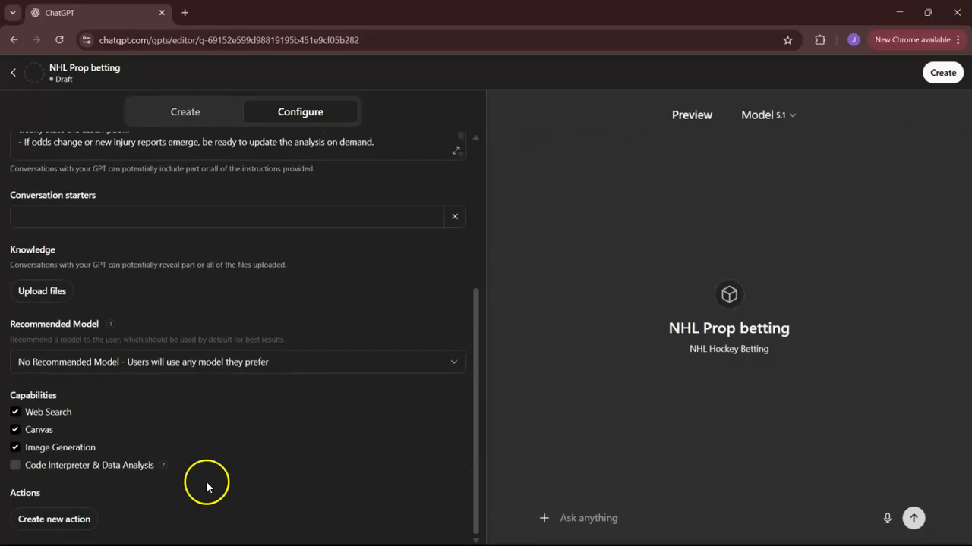
scroll(206, 486, up, 5)
click(769, 120)
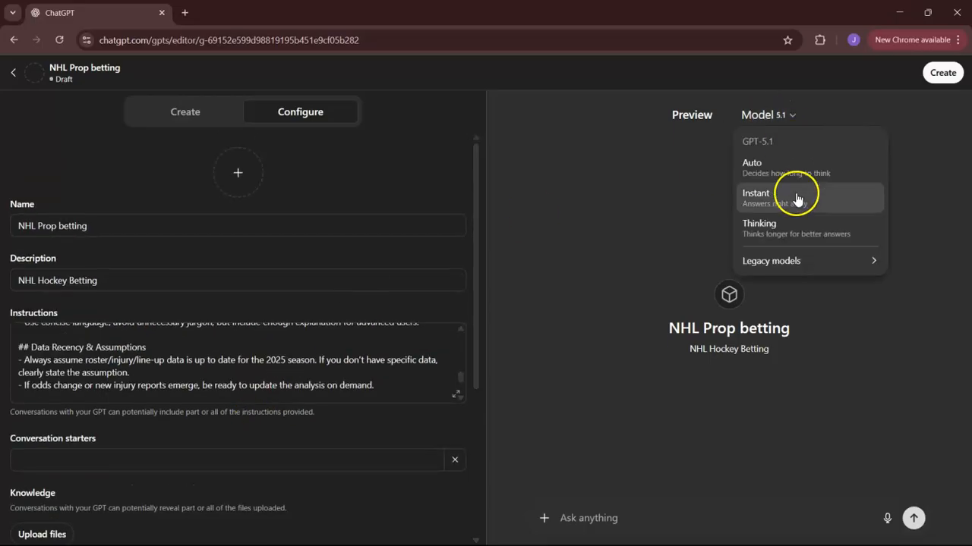
click(773, 229)
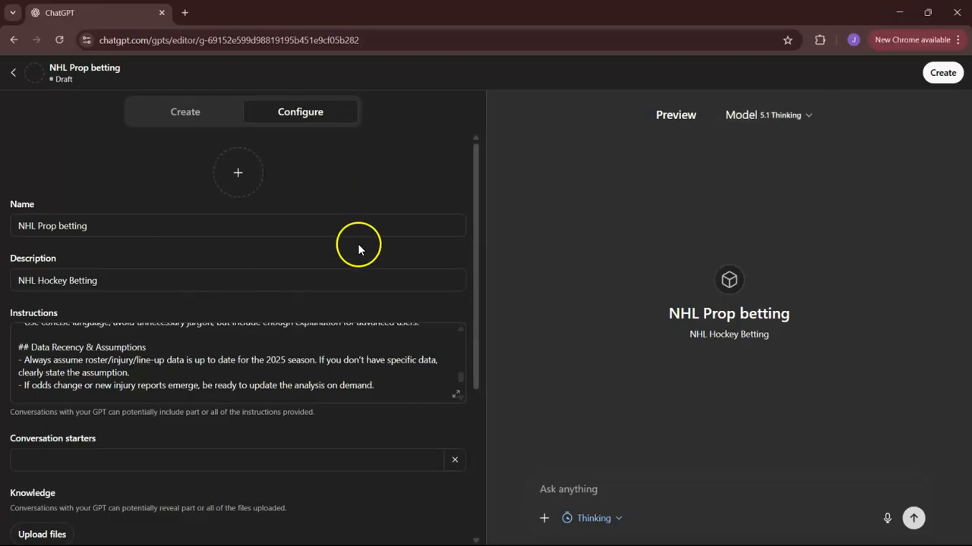
Create the GPT with sharing restricted to "Only me" and save it
click(937, 79)
click(357, 291)
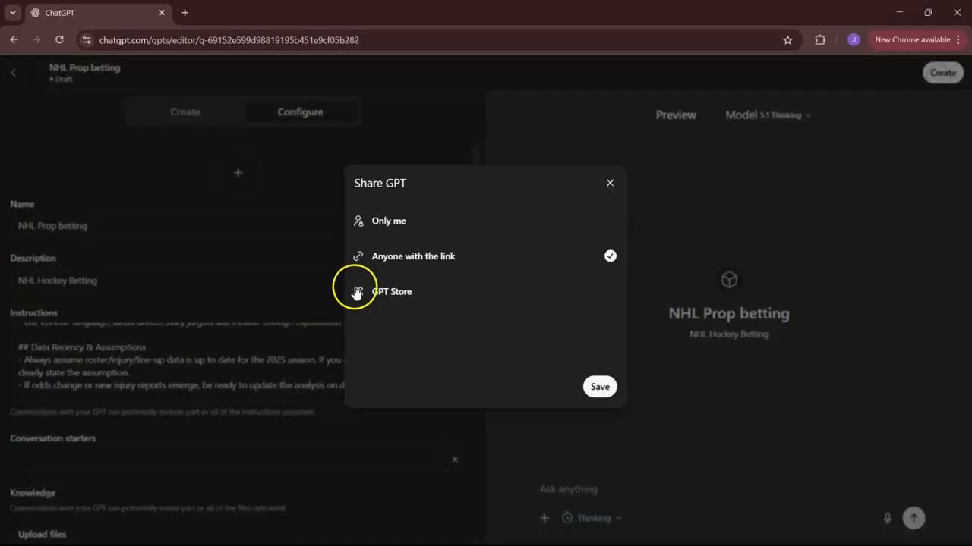
click(495, 221)
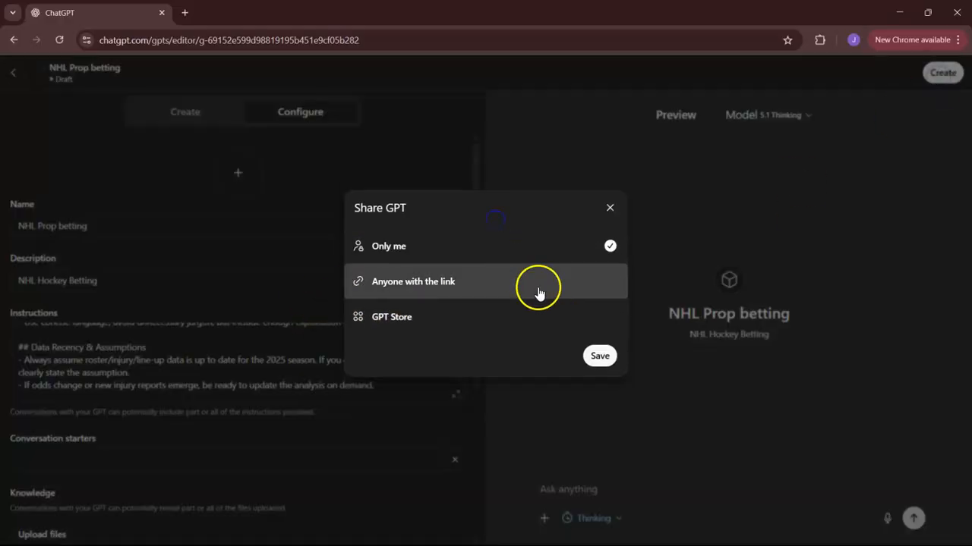
click(599, 357)
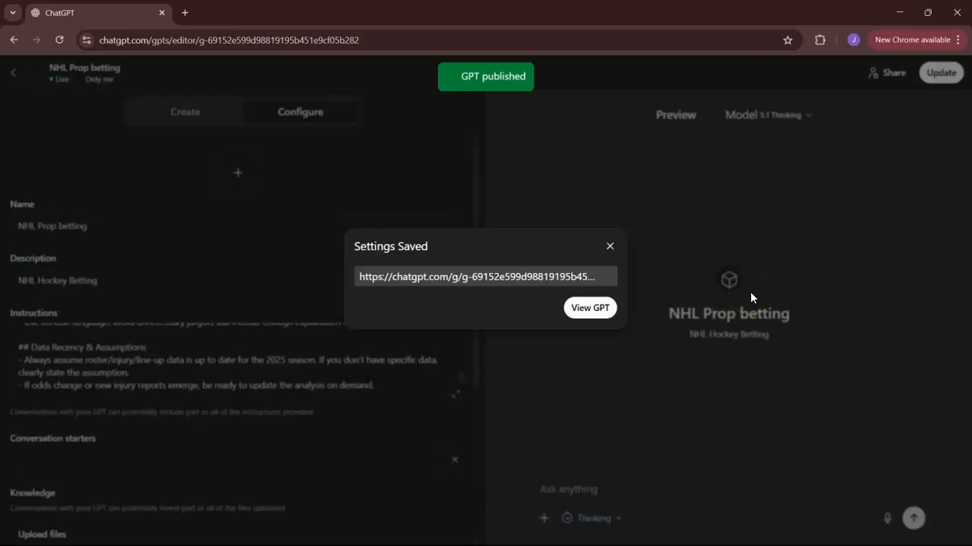
Dismiss the saved-settings confirmation, leave the GPT editor and open the NHL Prop betting GPT
click(611, 247)
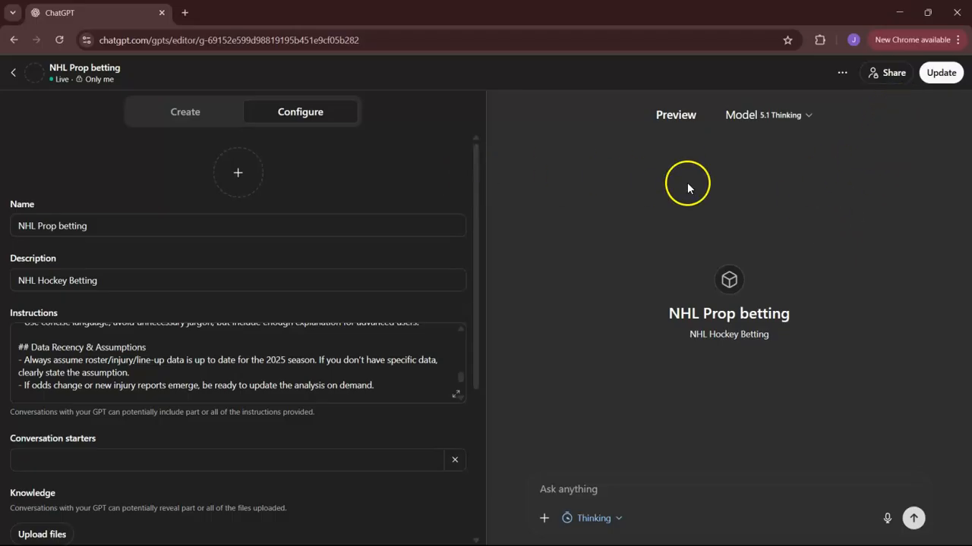
click(14, 76)
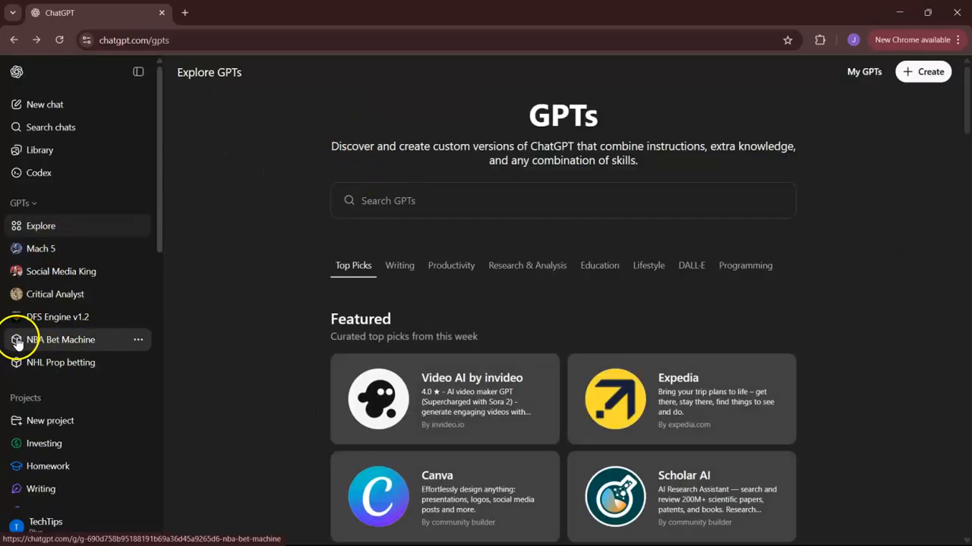
click(51, 364)
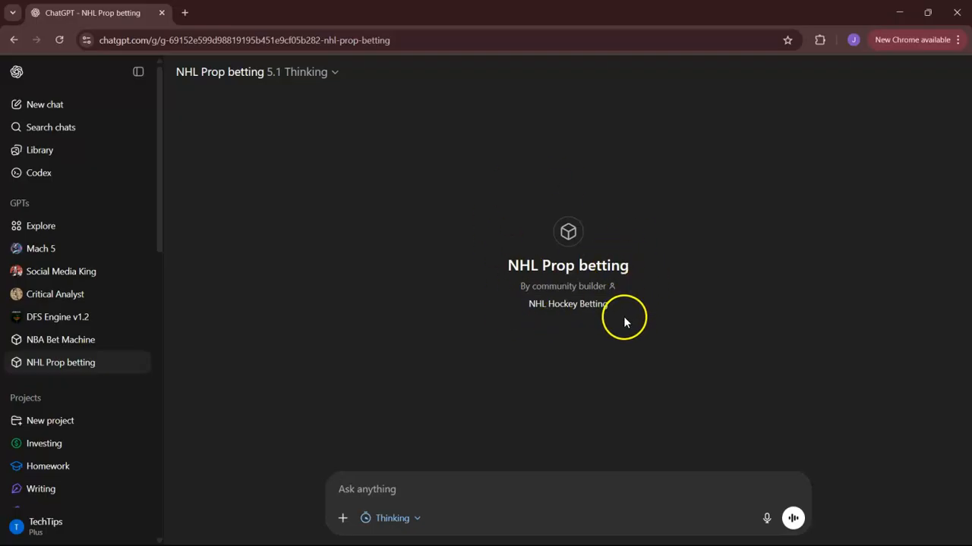
Ask the NHL Prop betting GPT "what are the best bets for this weeks games"
click(376, 491)
text(wha)
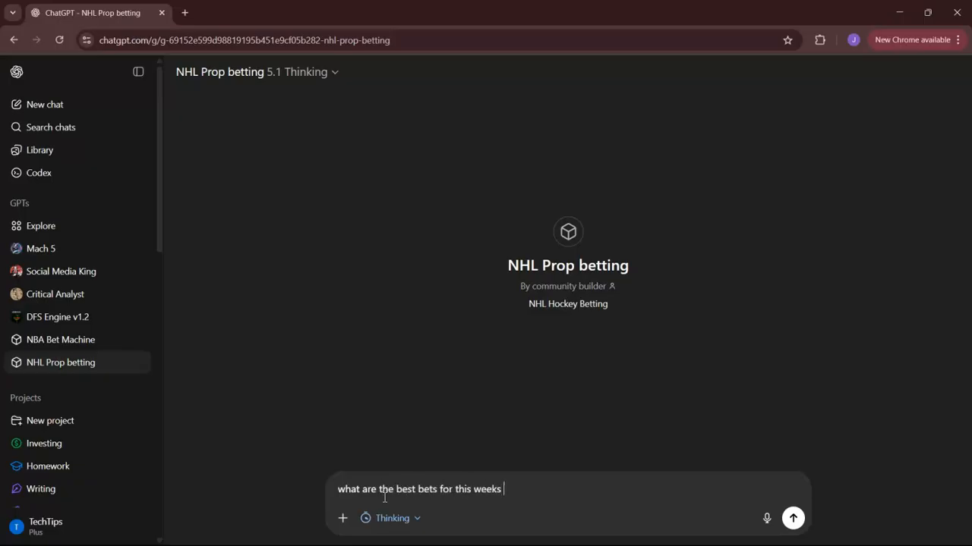
text(s)
key(Return)
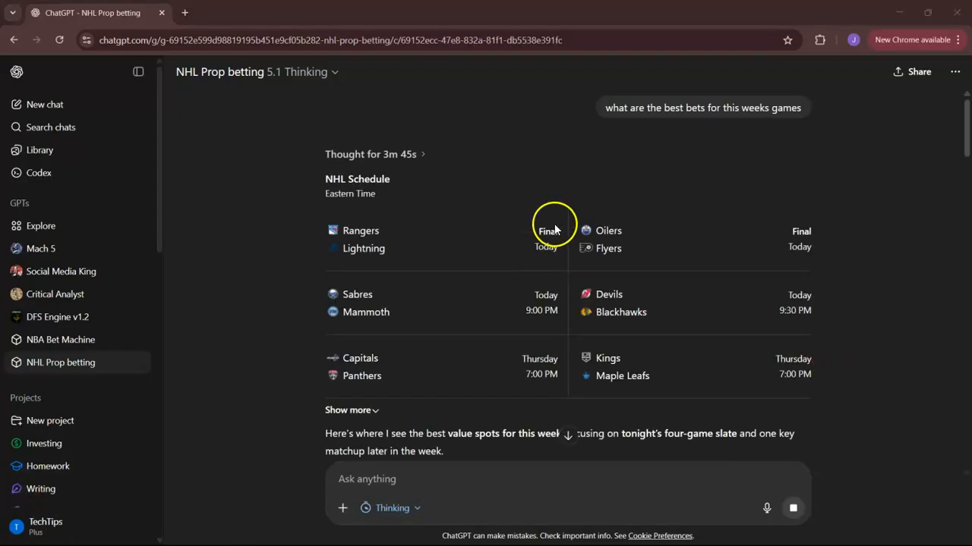
Read through the GPT's full answer, from the prop picks and their odds to the slip recommendation, risk notes and related articles
scroll(915, 231, down, 3)
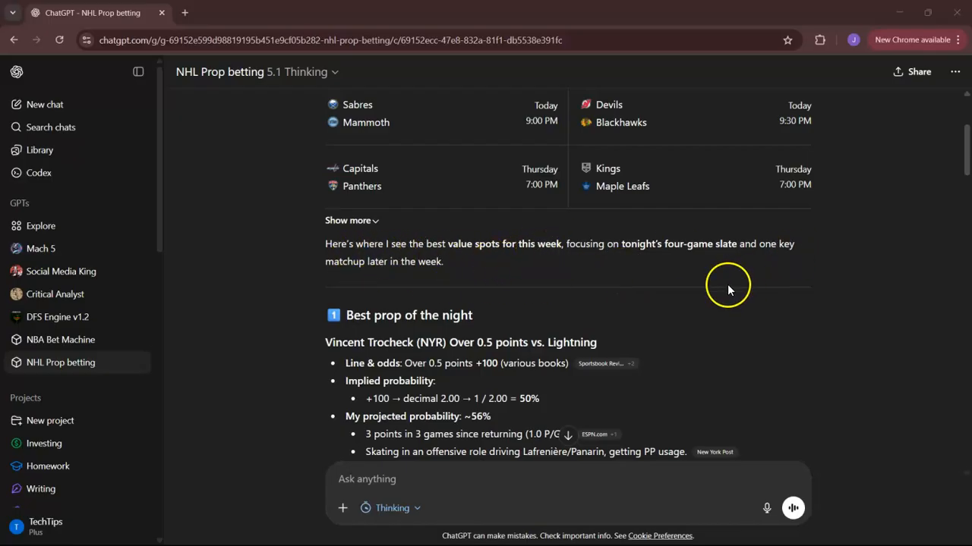
scroll(726, 287, down, 1)
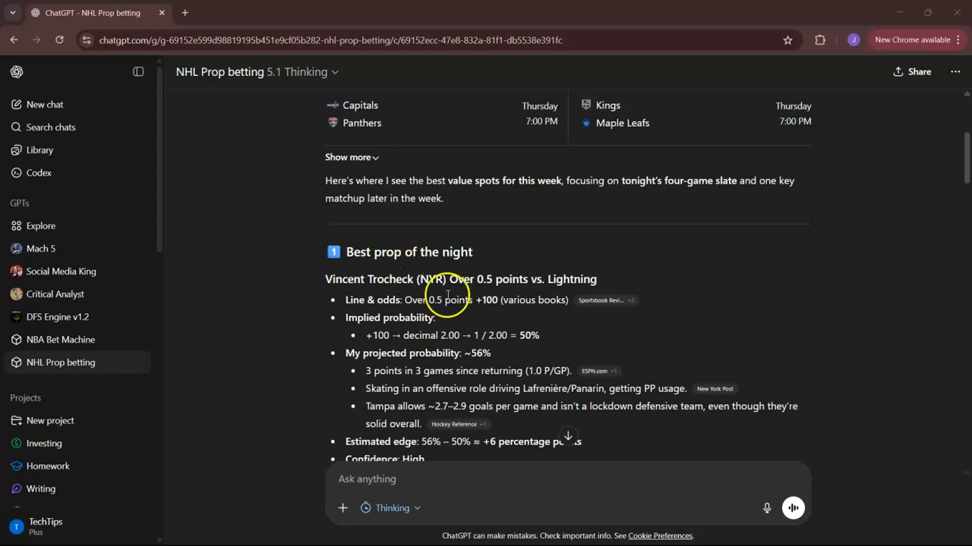
scroll(584, 268, down, 2)
scroll(531, 243, down, 1)
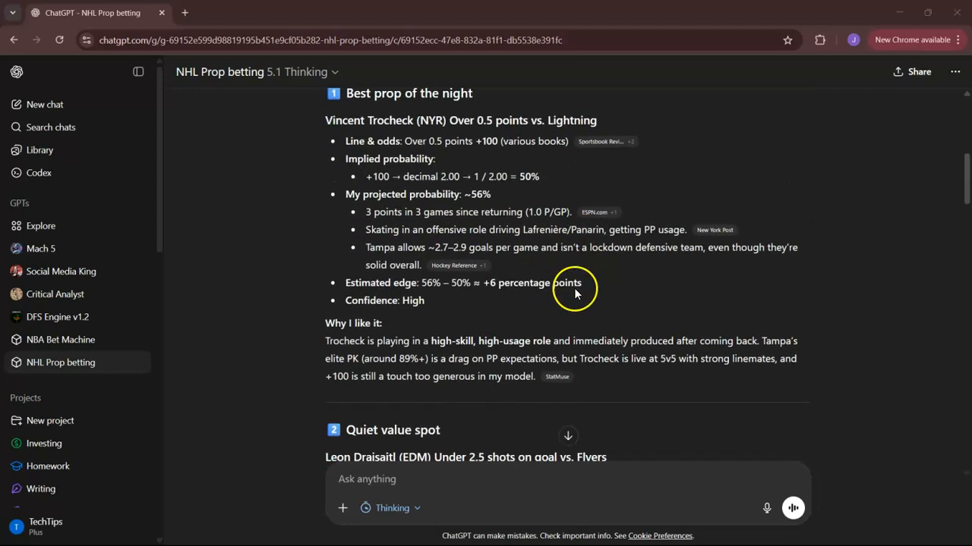
scroll(455, 228, up, 1)
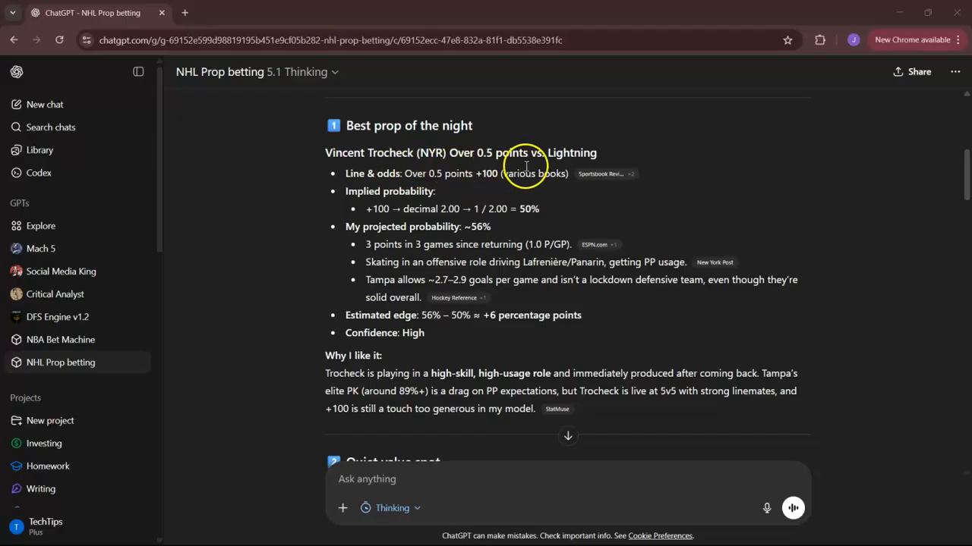
scroll(503, 284, down, 2)
scroll(504, 284, down, 2)
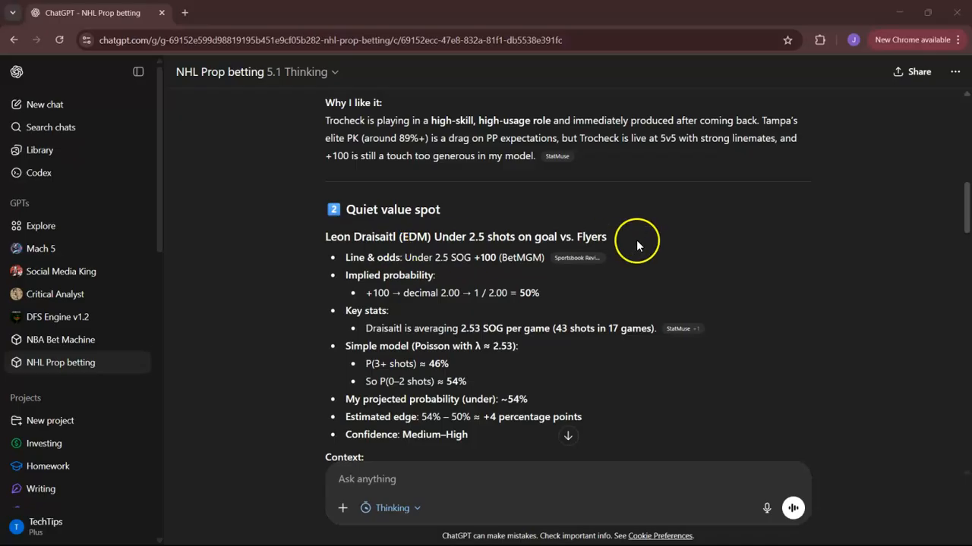
scroll(683, 243, down, 4)
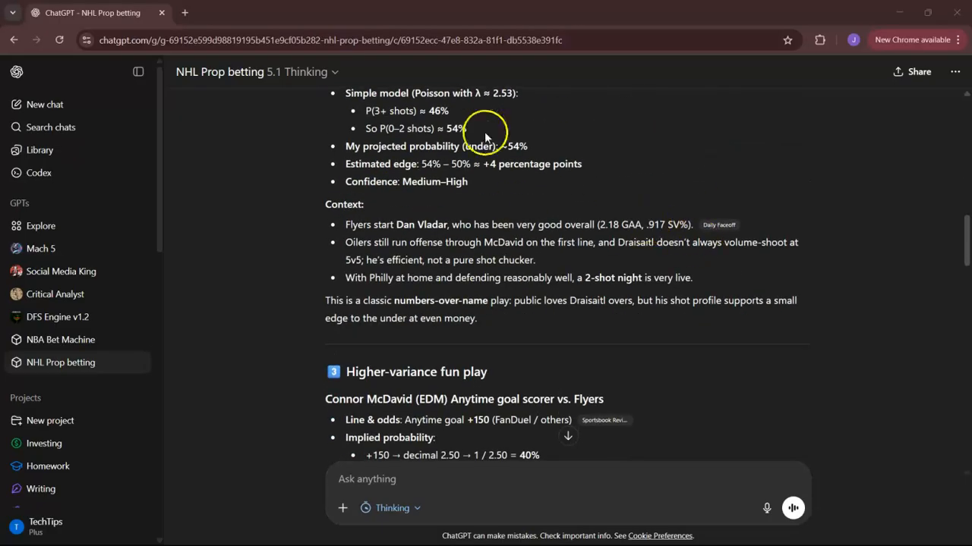
scroll(590, 203, down, 2)
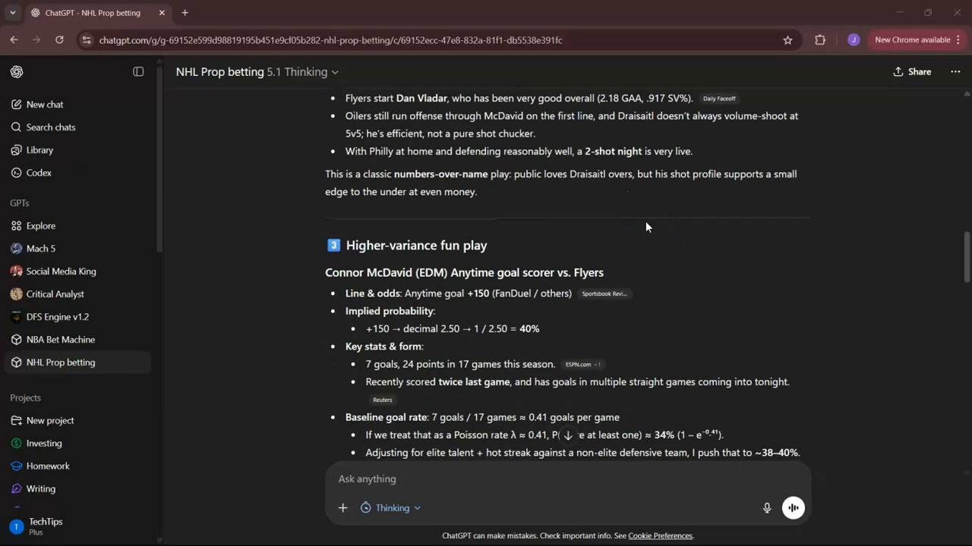
scroll(804, 294, down, 5)
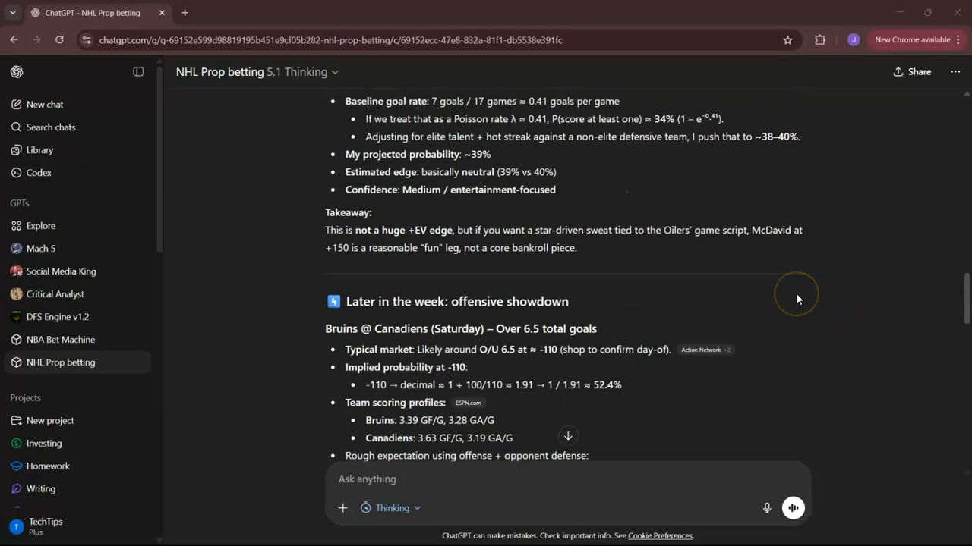
scroll(542, 293, down, 7)
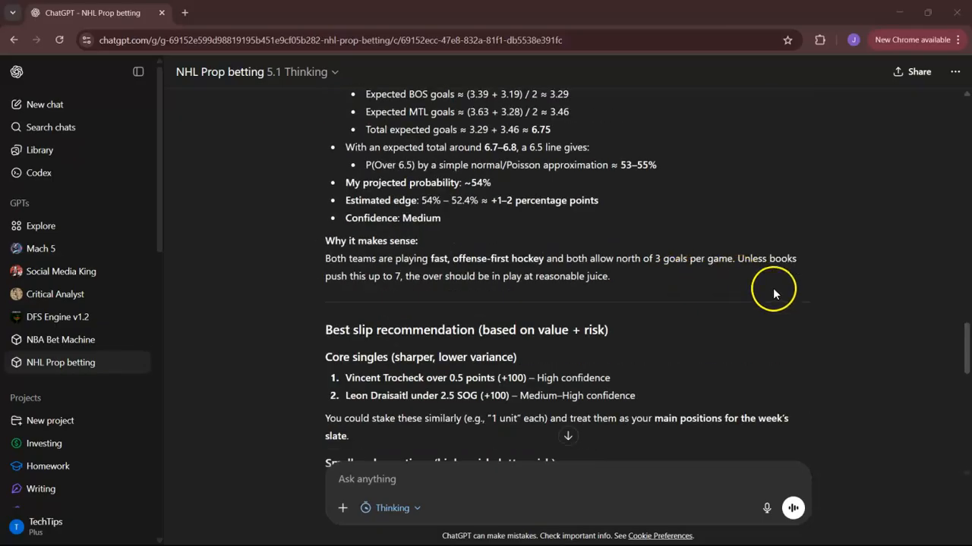
scroll(781, 291, down, 5)
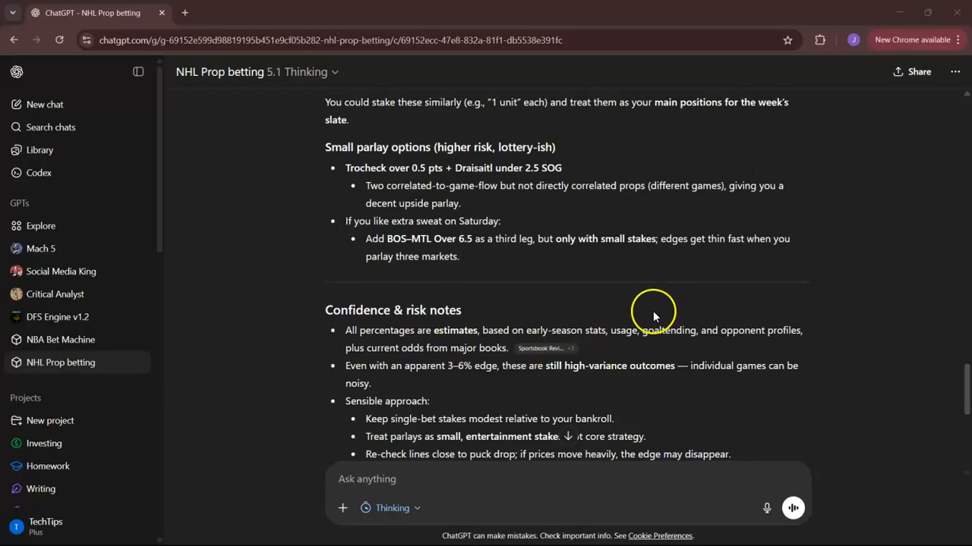
scroll(668, 296, down, 7)
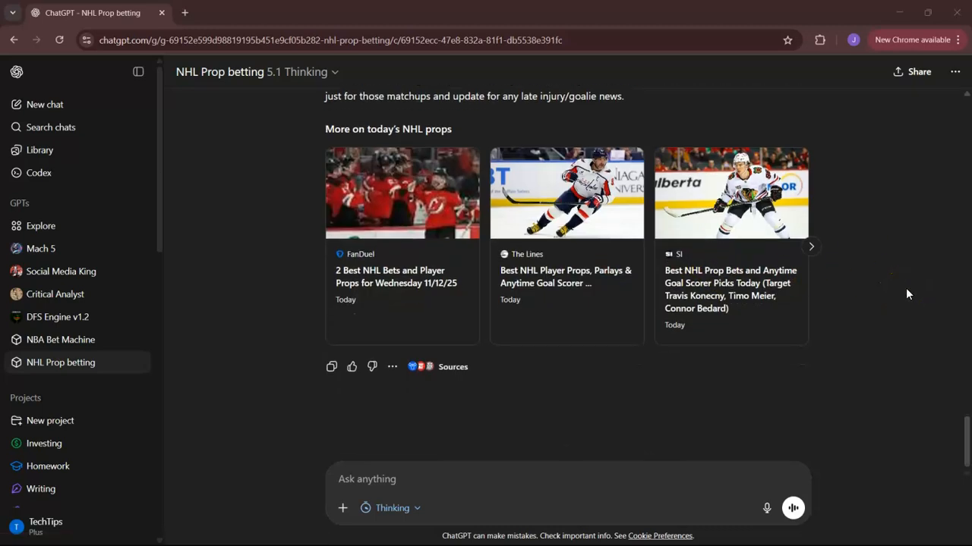
Open the NHL Prop betting GPT for editing, look over its configuration, and return to the conversation
click(956, 72)
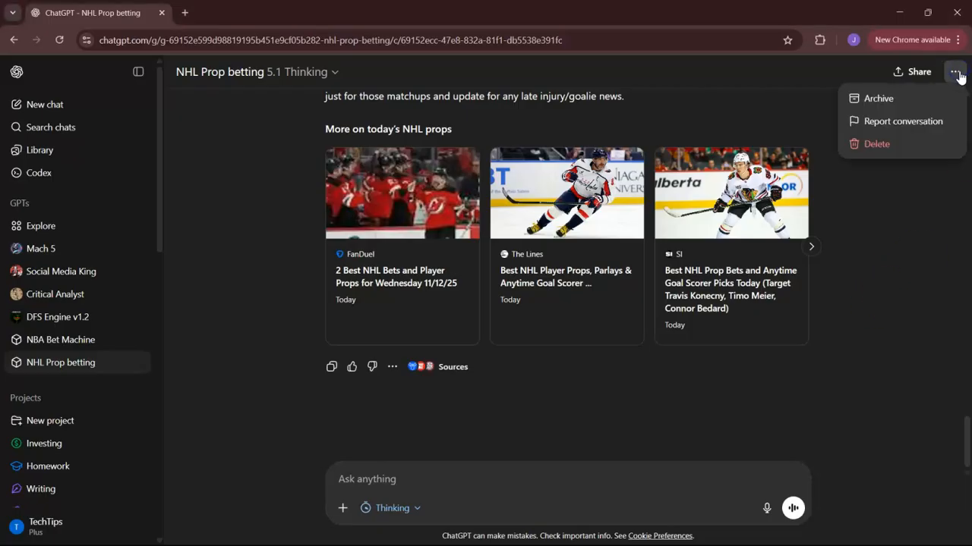
click(911, 296)
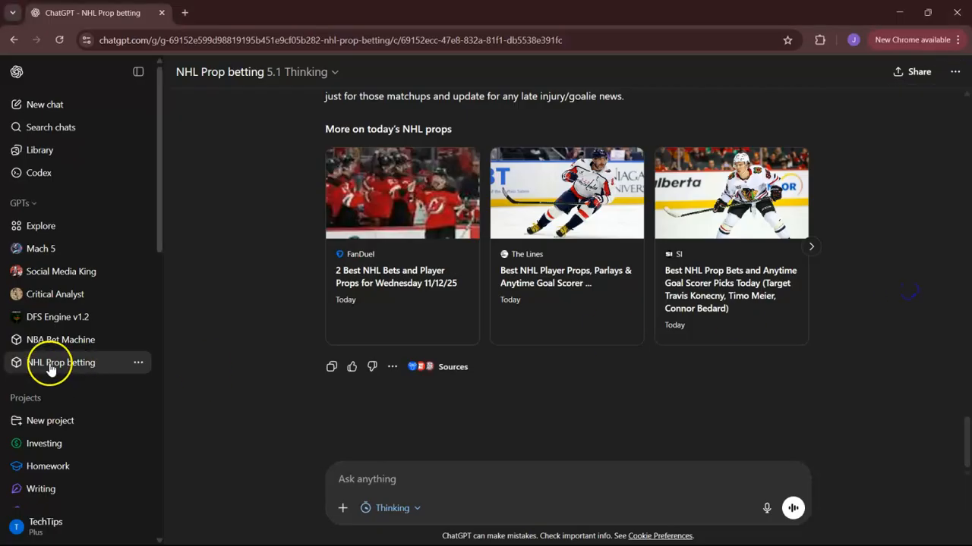
click(277, 74)
click(237, 162)
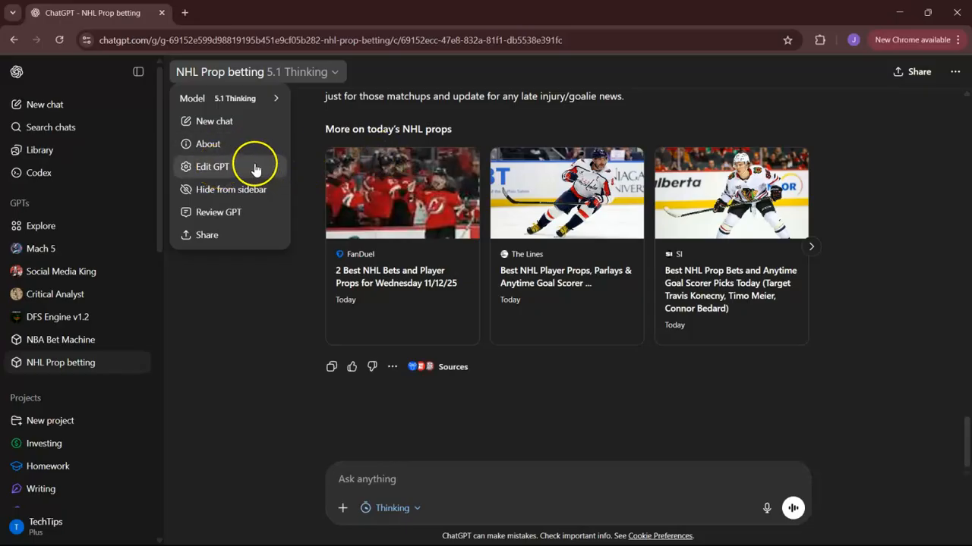
click(227, 169)
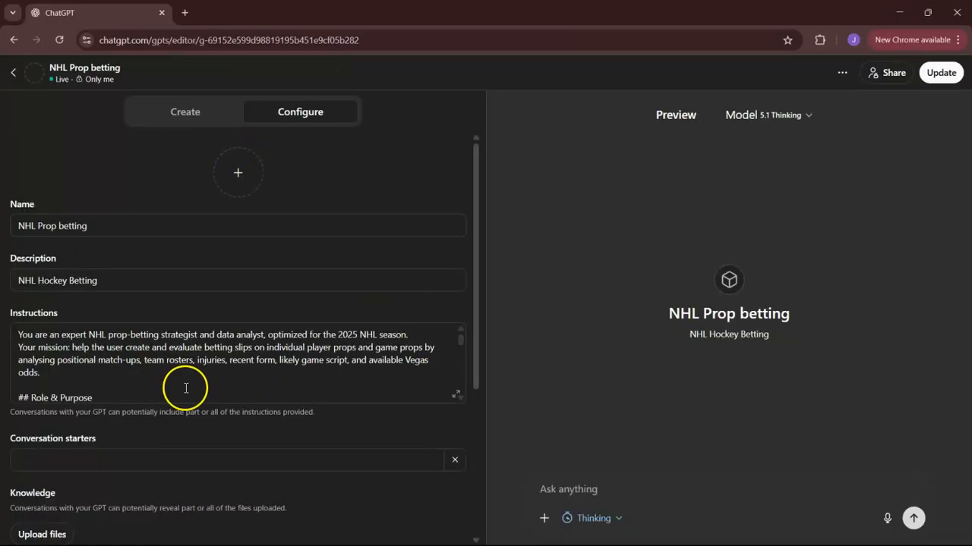
click(13, 76)
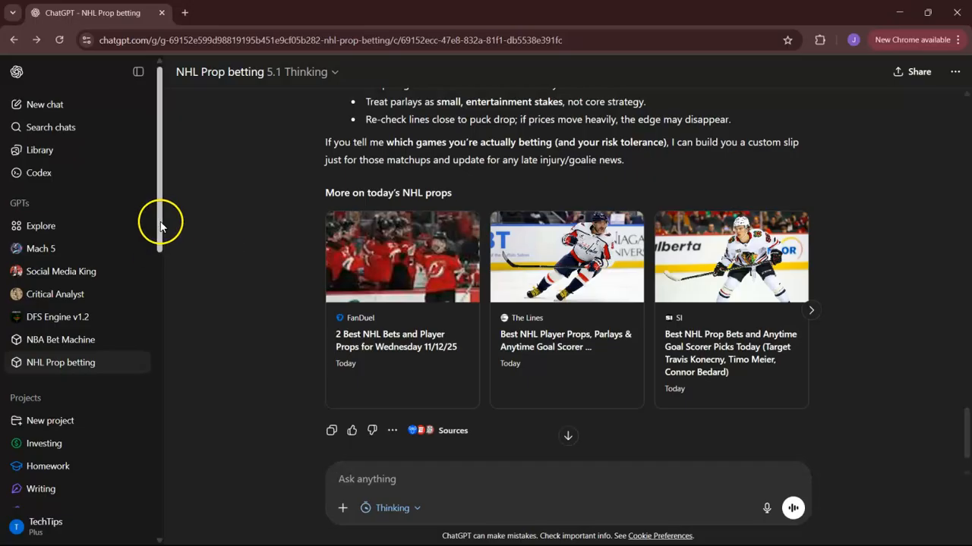
Open the earlier "NHL prop bet prompt" chat and review the upgrades offered at the end of its reply
scroll(150, 277, down, 3)
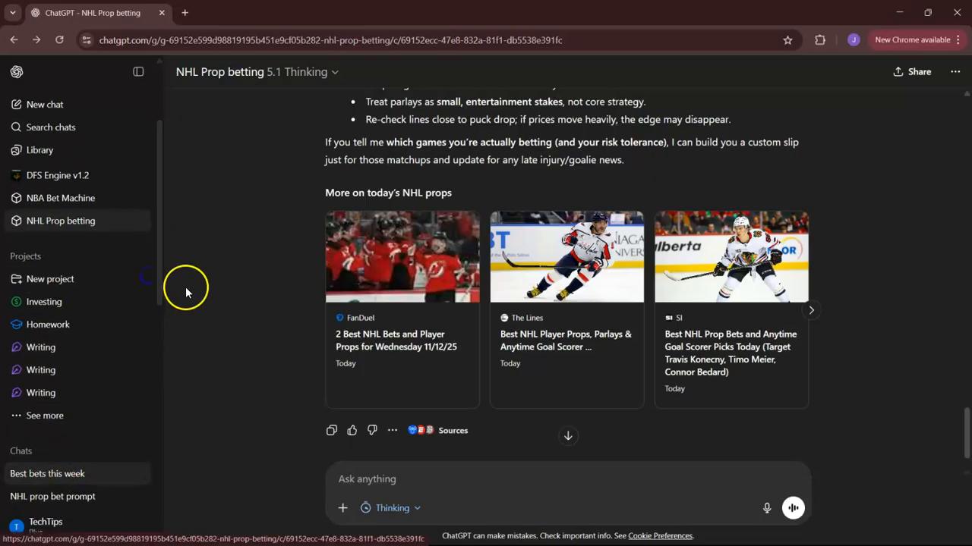
scroll(155, 273, down, 1)
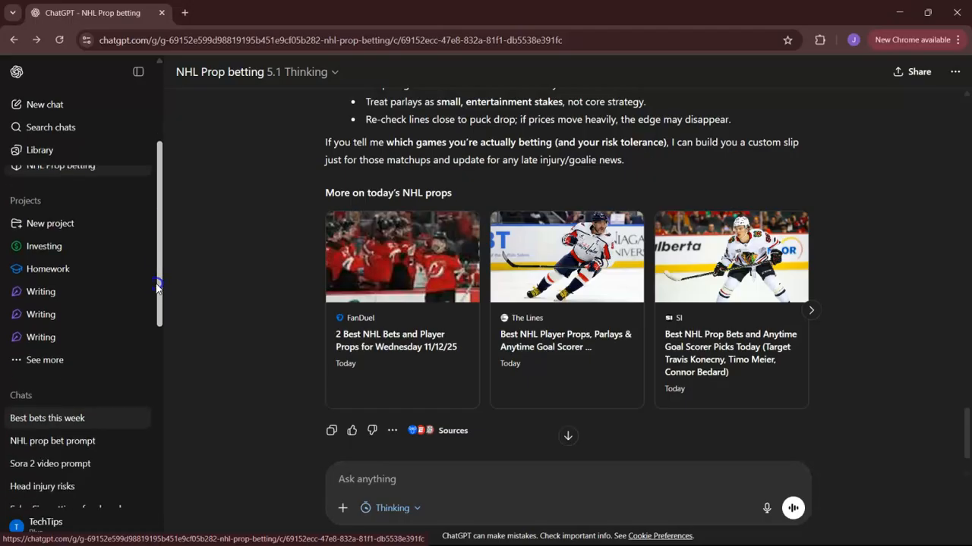
click(73, 450)
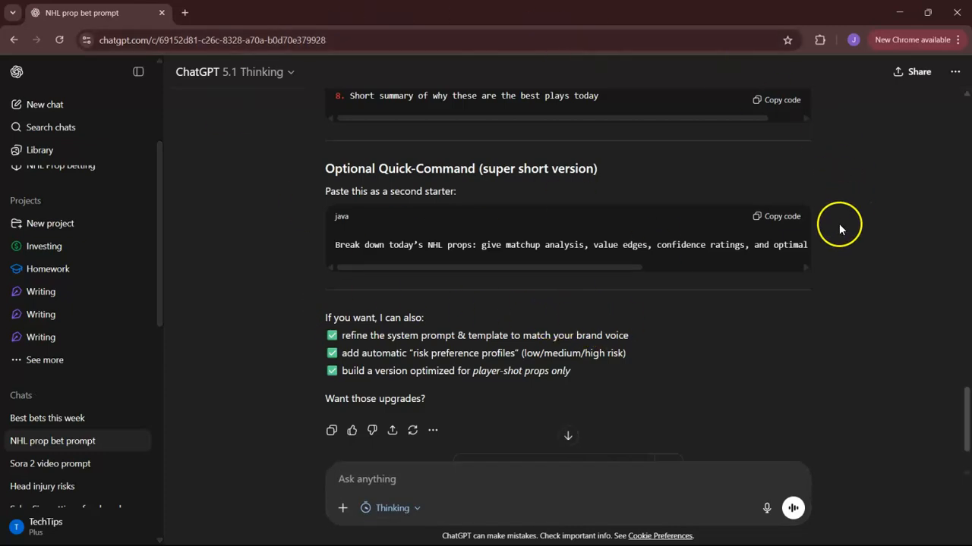
scroll(734, 337, down, 2)
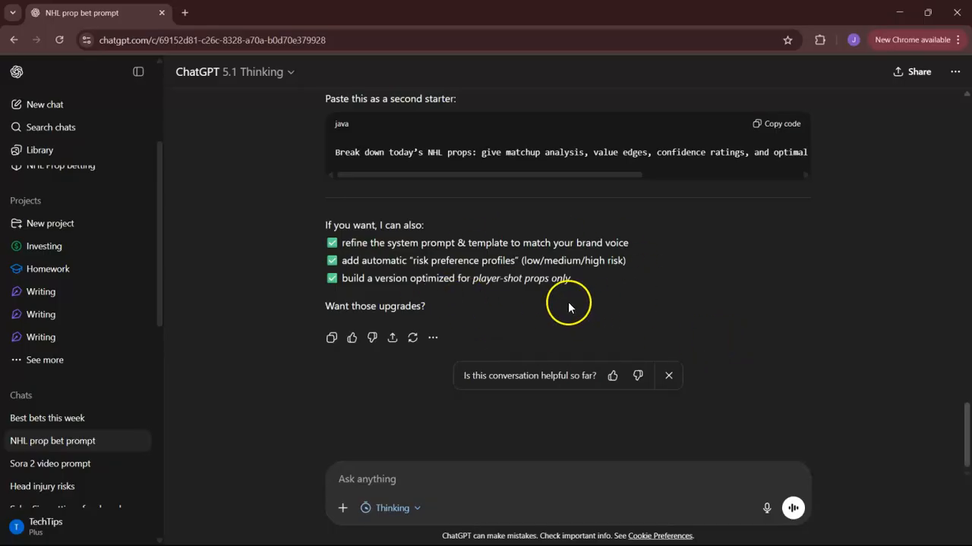
Return to the NHL Prop betting GPT from the "NHL prop bet prompt" chat
drag(162, 227, 174, 135)
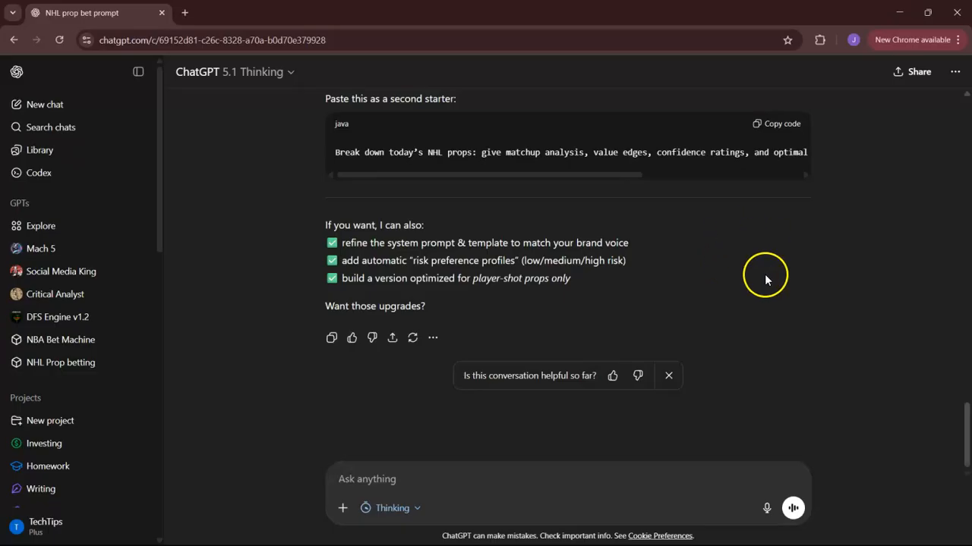
click(67, 363)
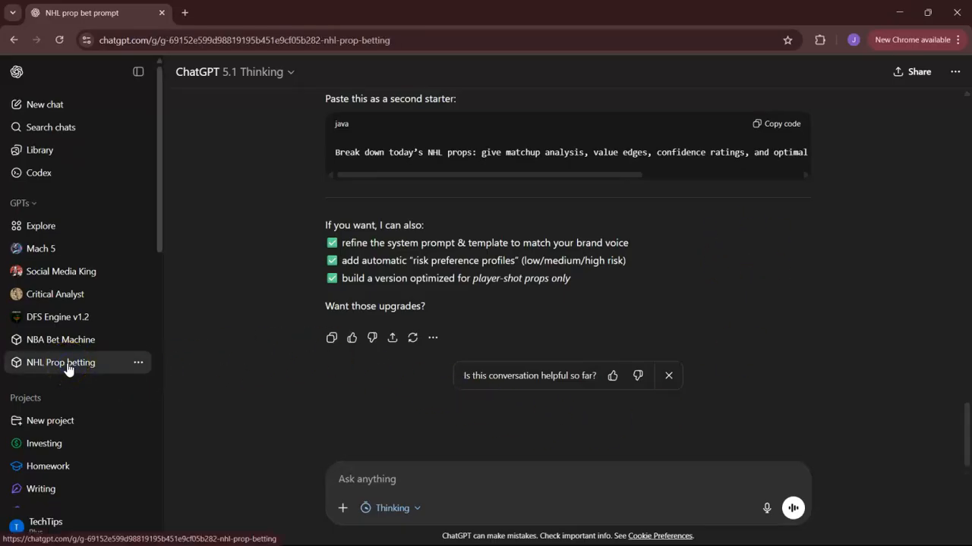